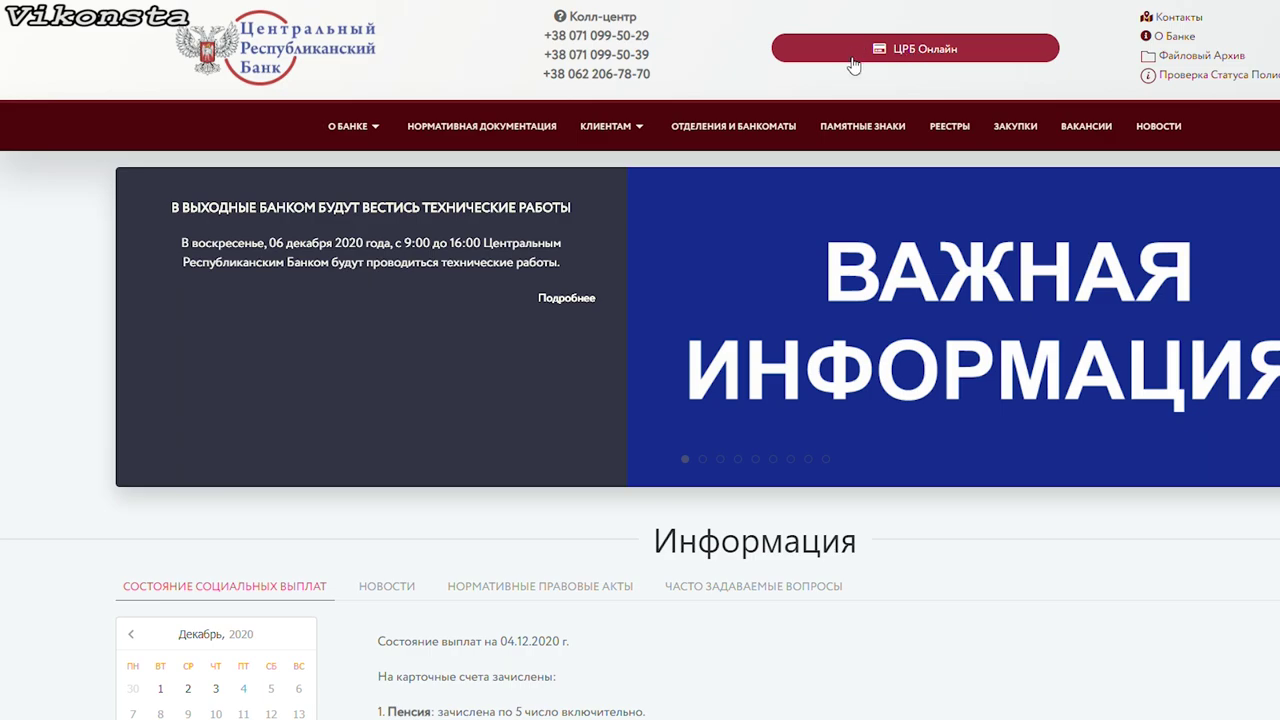
Open the ЦРБ Онлайн page for individuals on the bank's site and go to the online banking login page
click(913, 52)
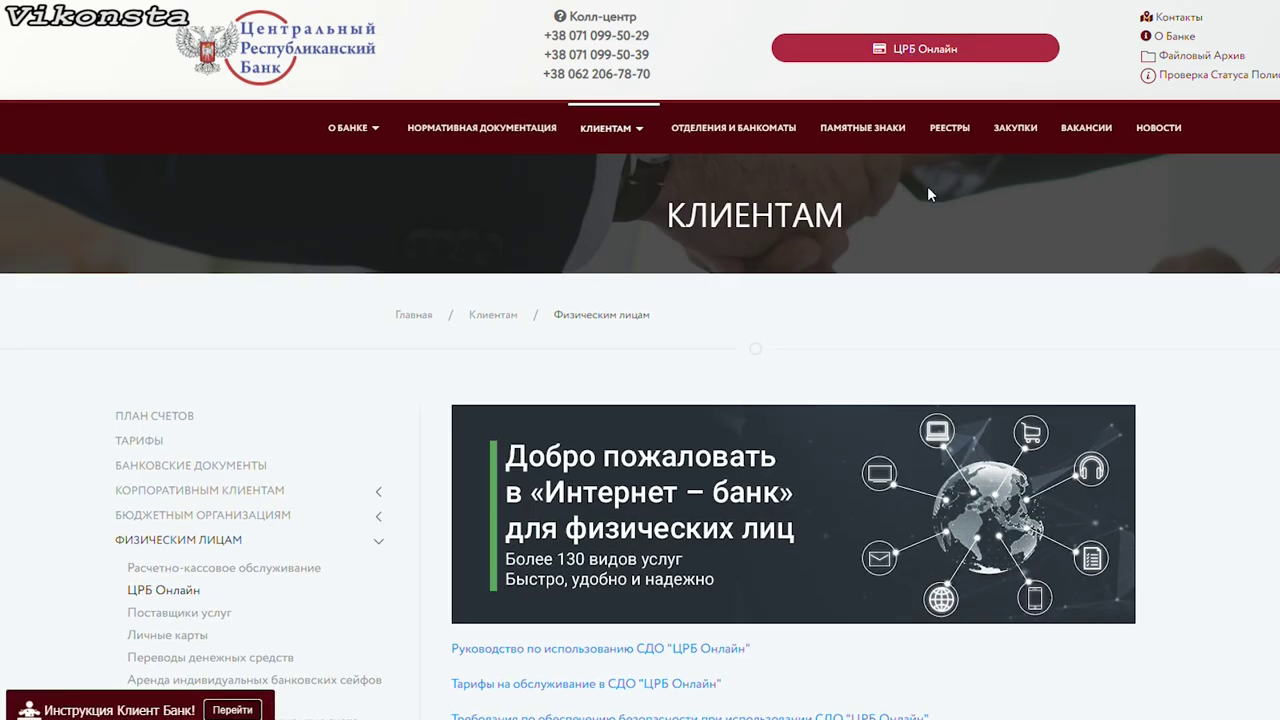
scroll(880, 300, down, 3)
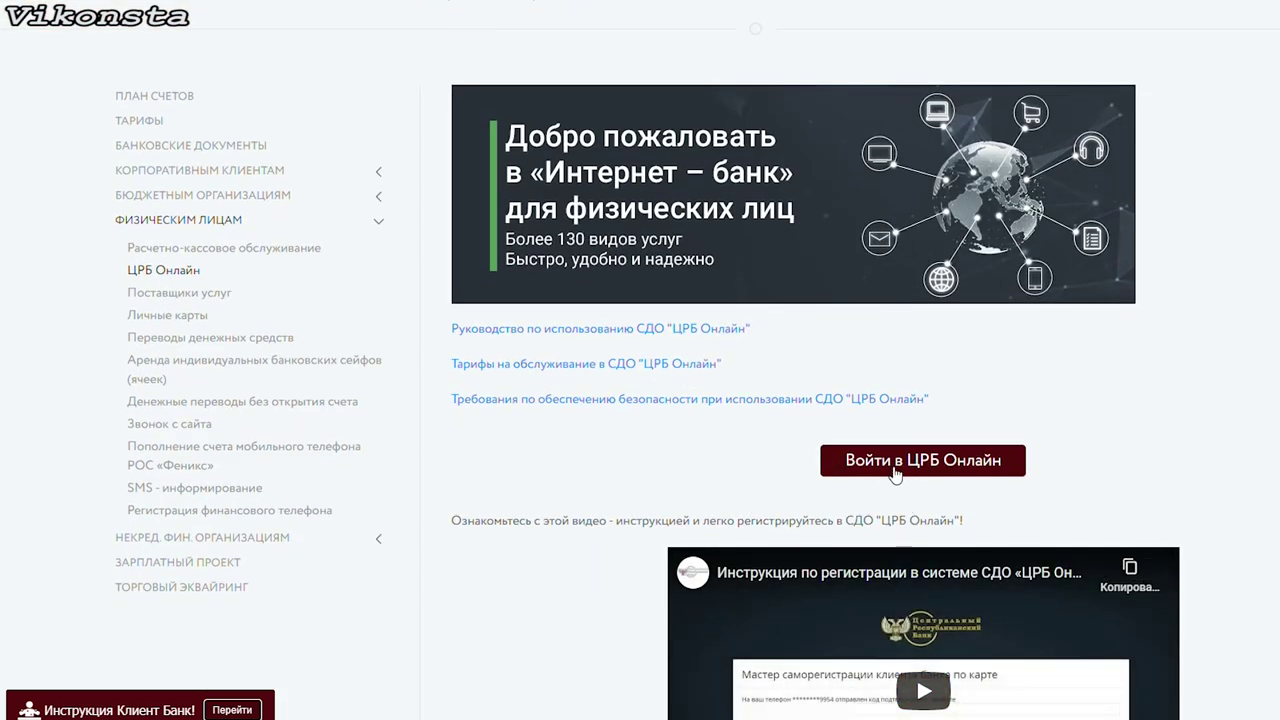
scroll(907, 452, up, 1)
scroll(907, 450, up, 2)
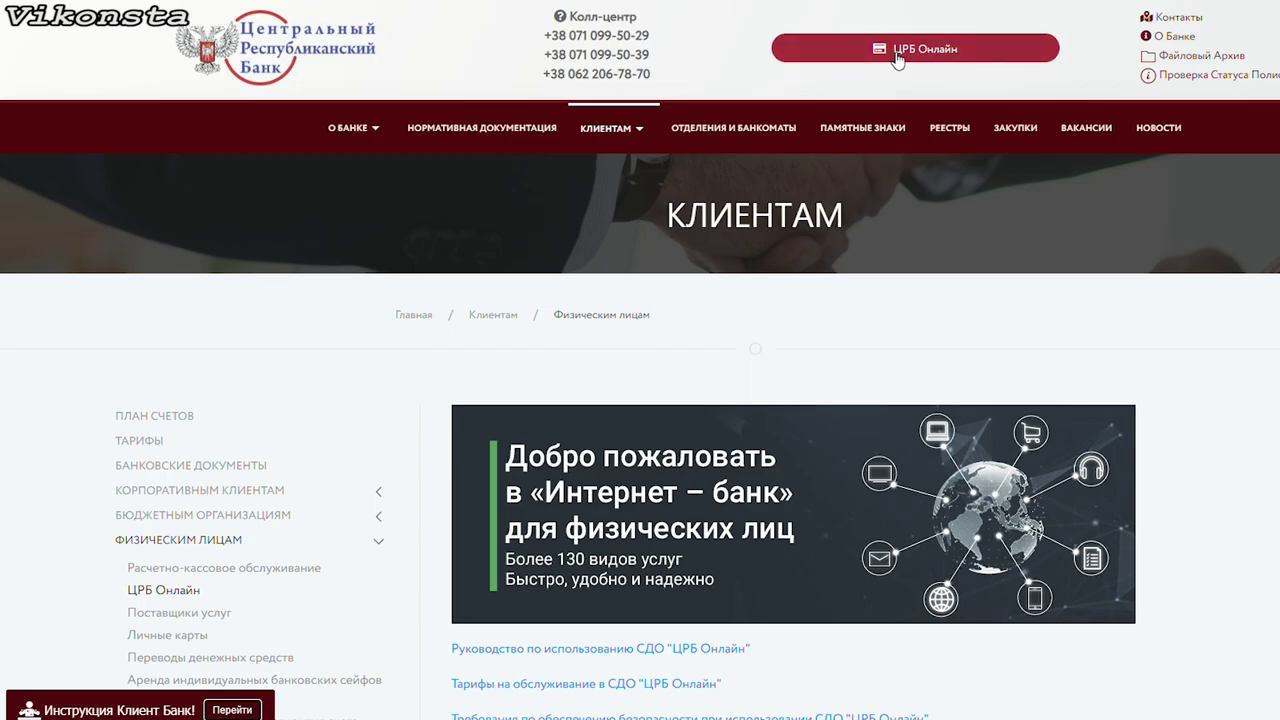
scroll(913, 75, down, 3)
scroll(914, 75, down, 1)
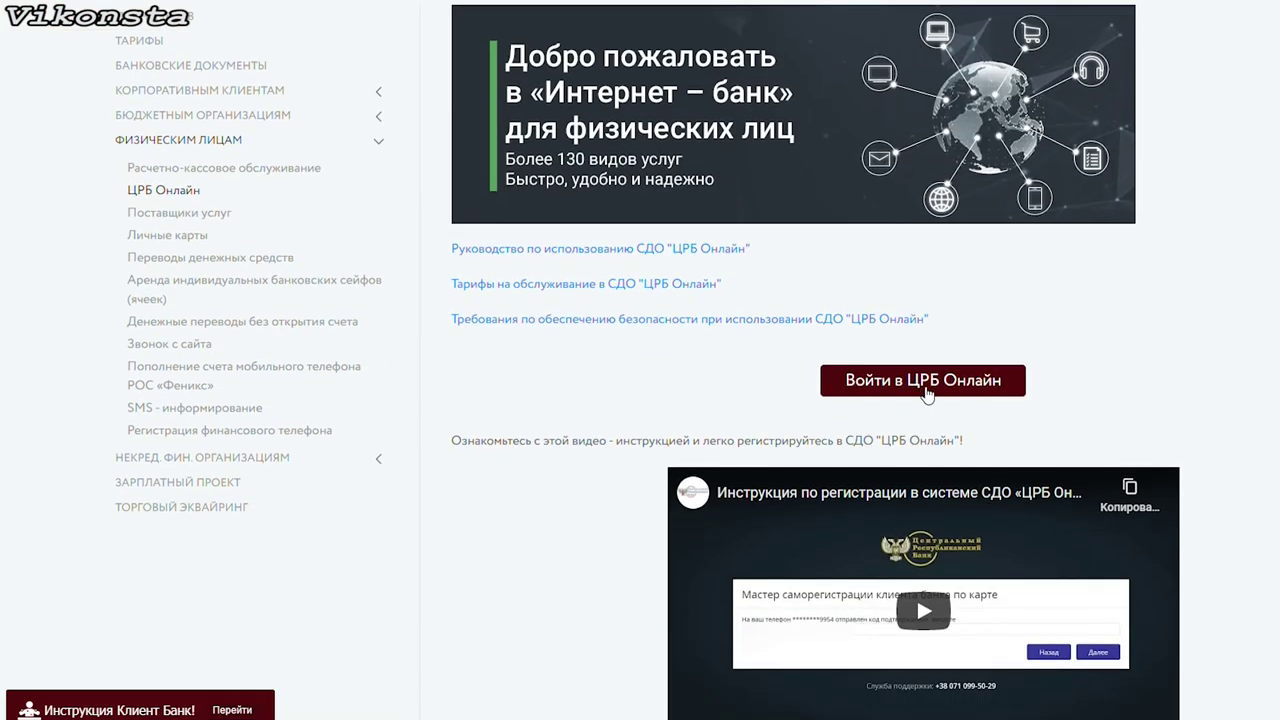
click(920, 385)
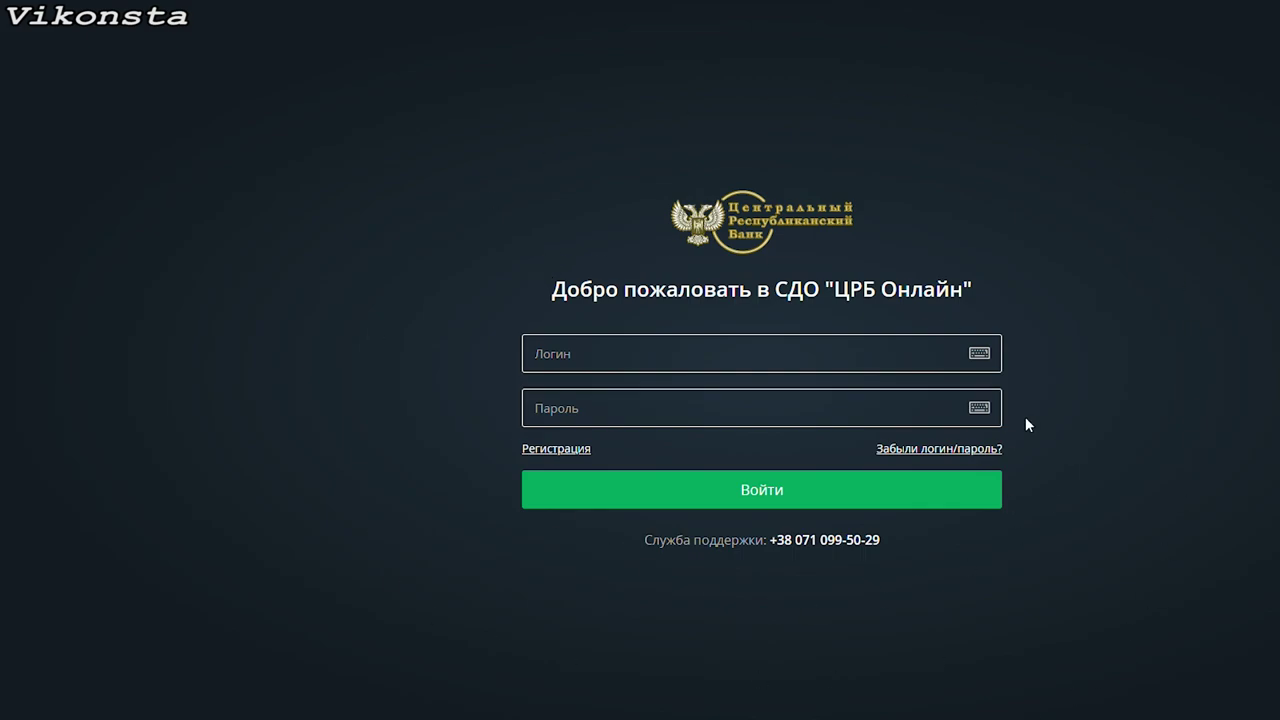
View the self-registration form for registering by bank card, then leave it without filling it in
click(558, 455)
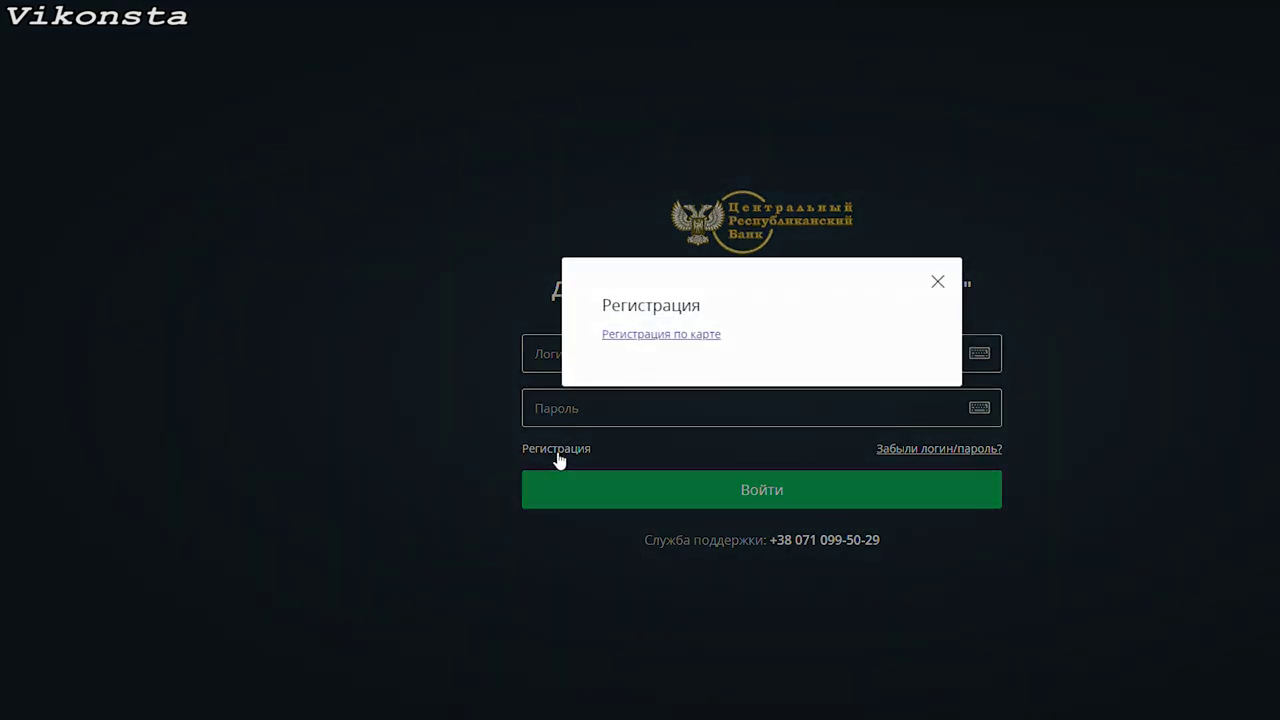
click(692, 337)
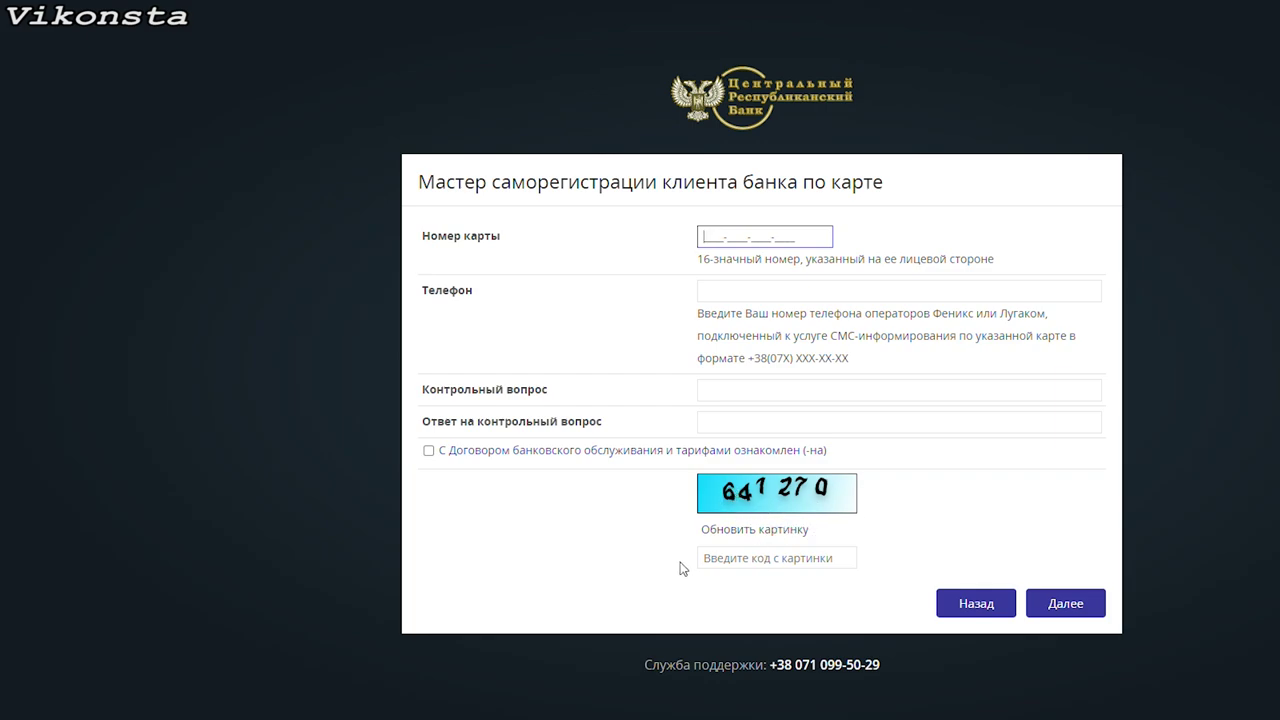
click(976, 604)
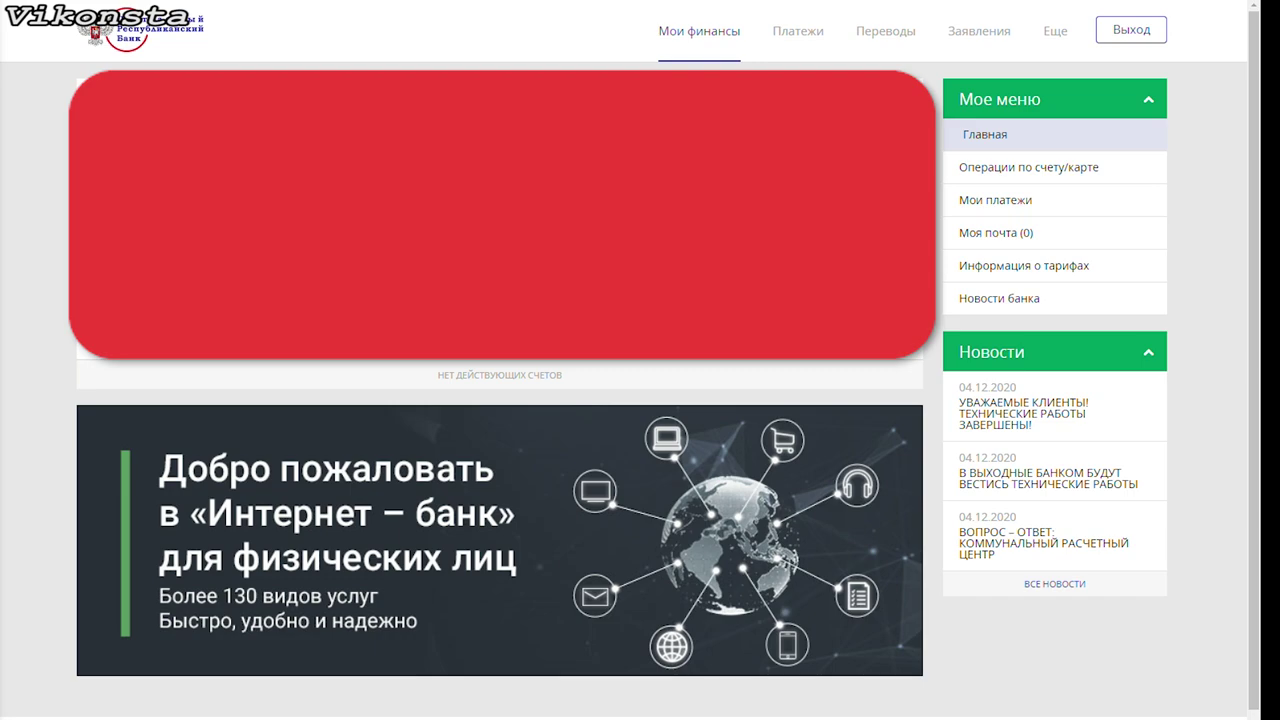
Examine the СДО "ЦРБ Онлайн" service tariffs, including the row for utility payments by ЕРЦ code
click(1030, 266)
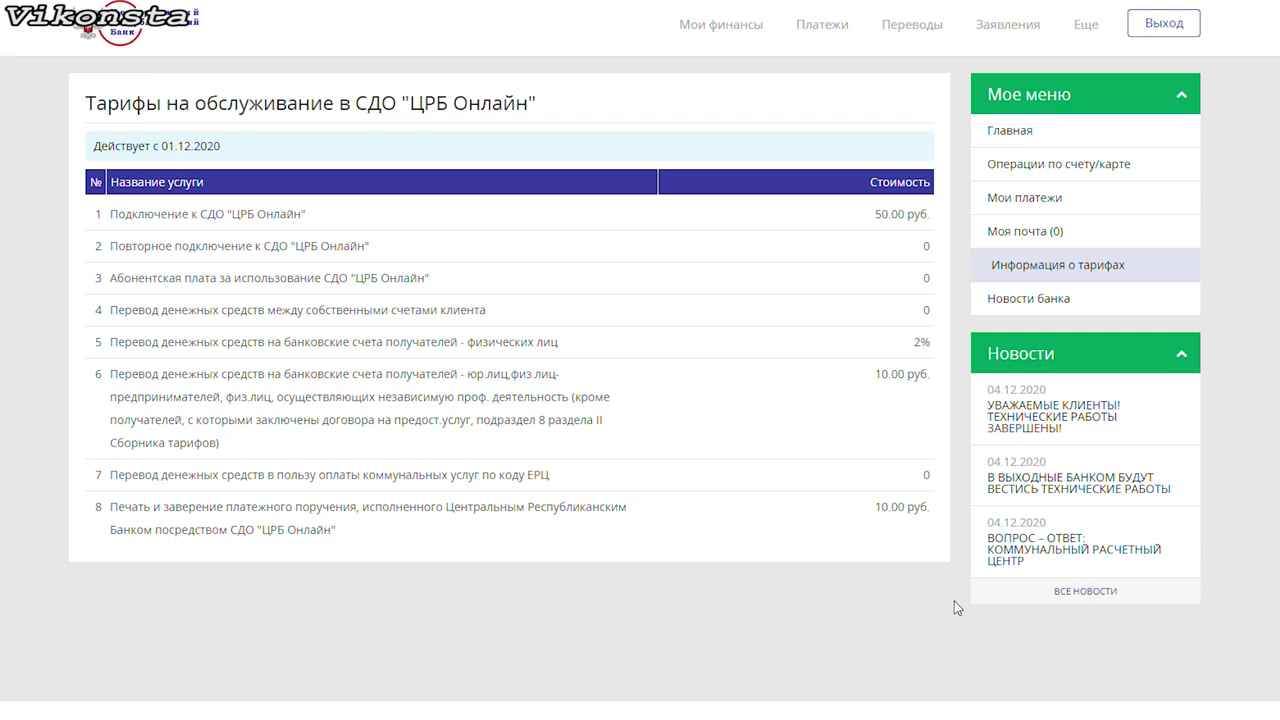
mouse_move(520, 503)
drag(111, 475, 551, 491)
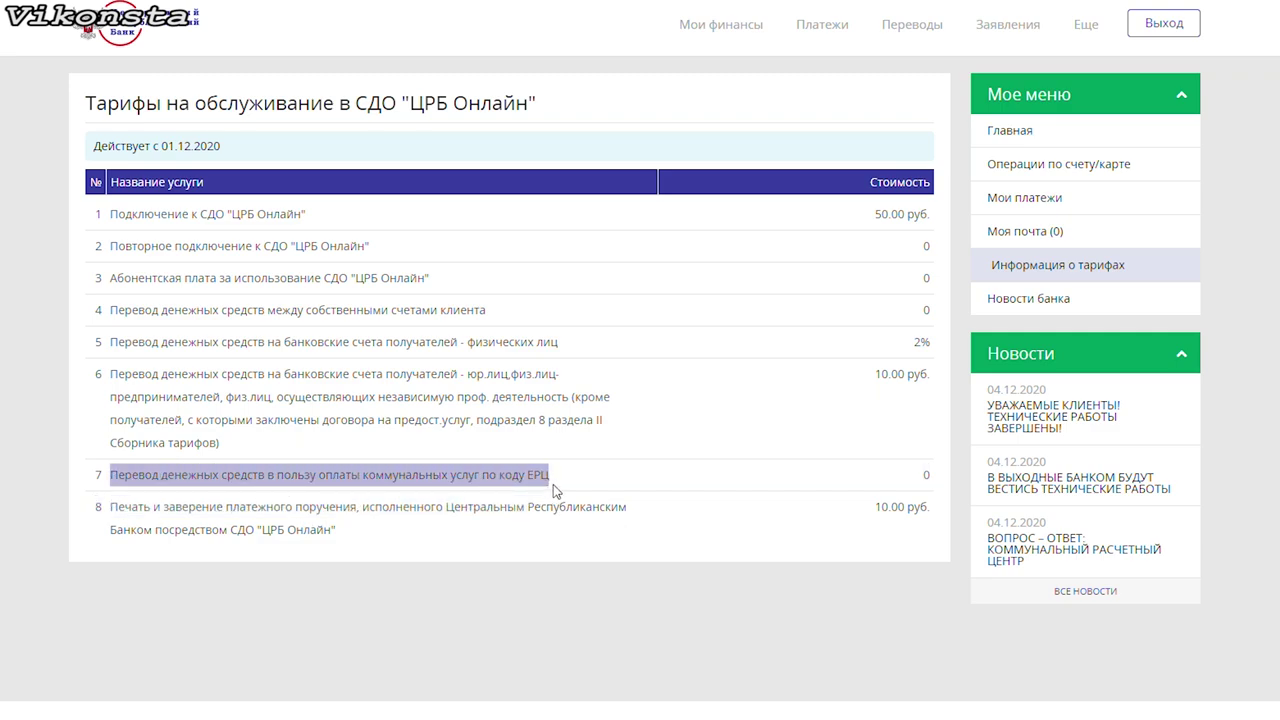
click(557, 489)
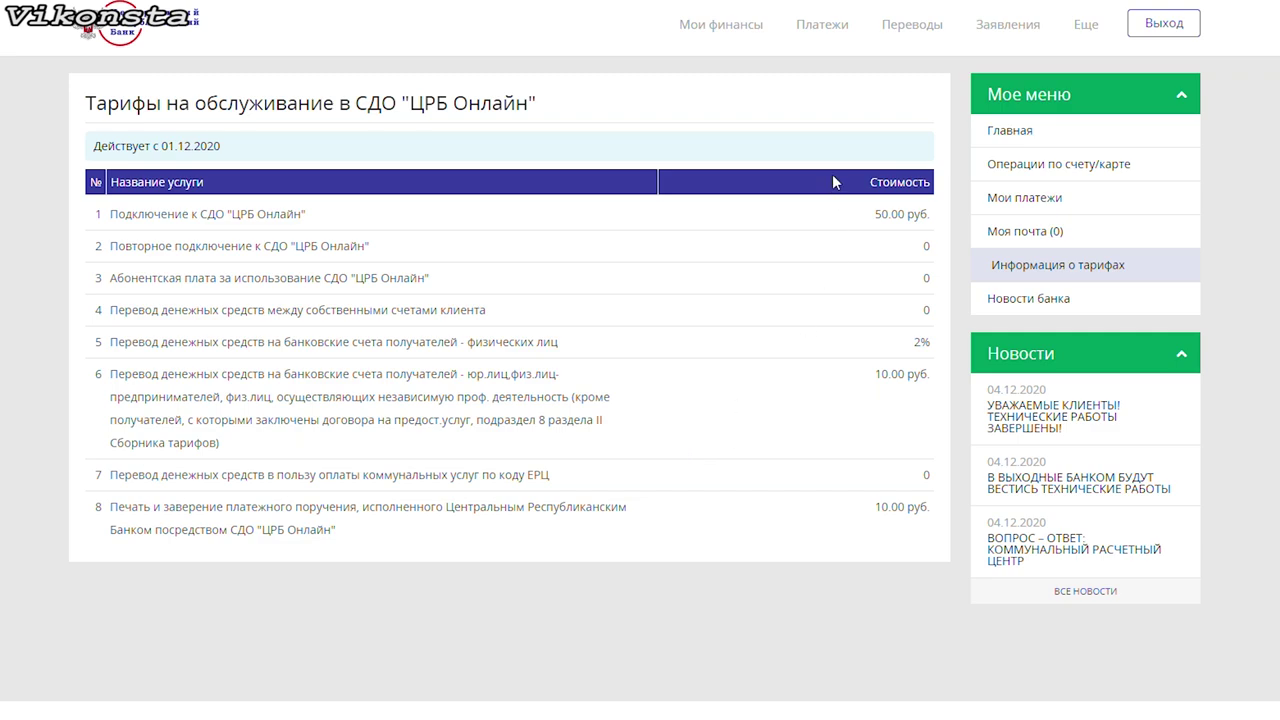
View the television providers available for service payments and the fields of the DKT (ТВ) payment form
click(834, 33)
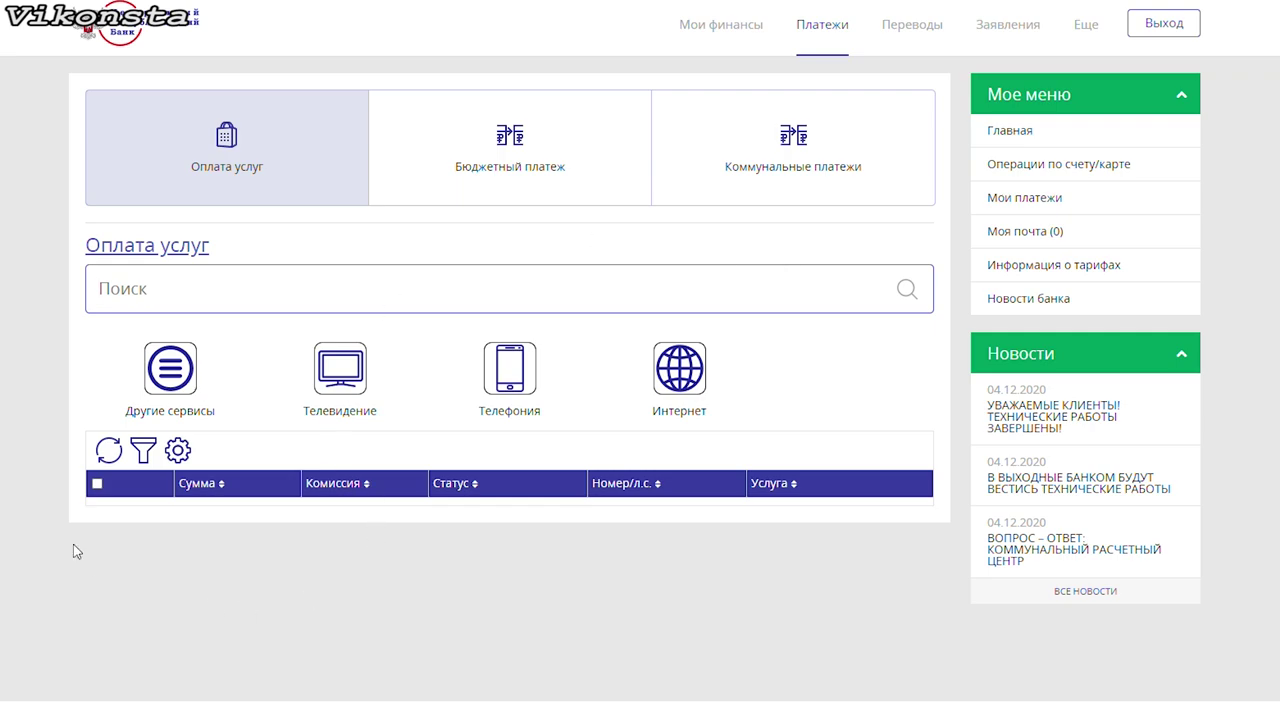
click(367, 397)
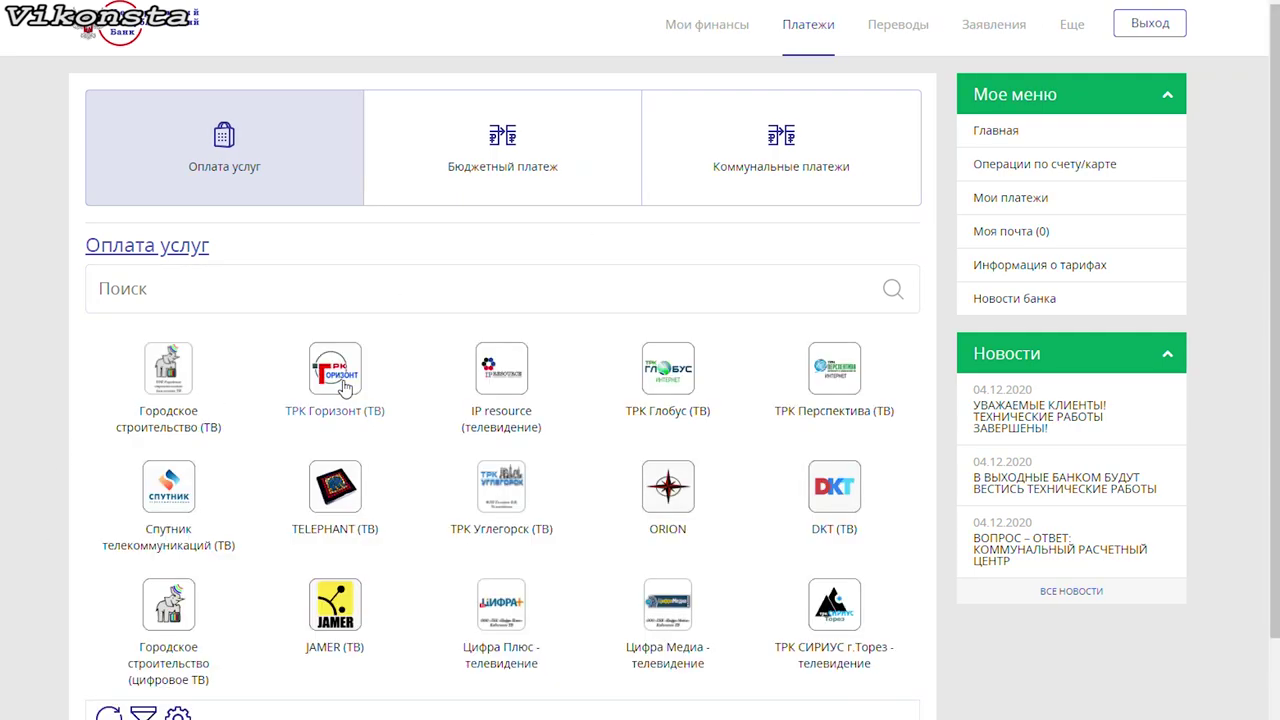
scroll(470, 465, down, 1)
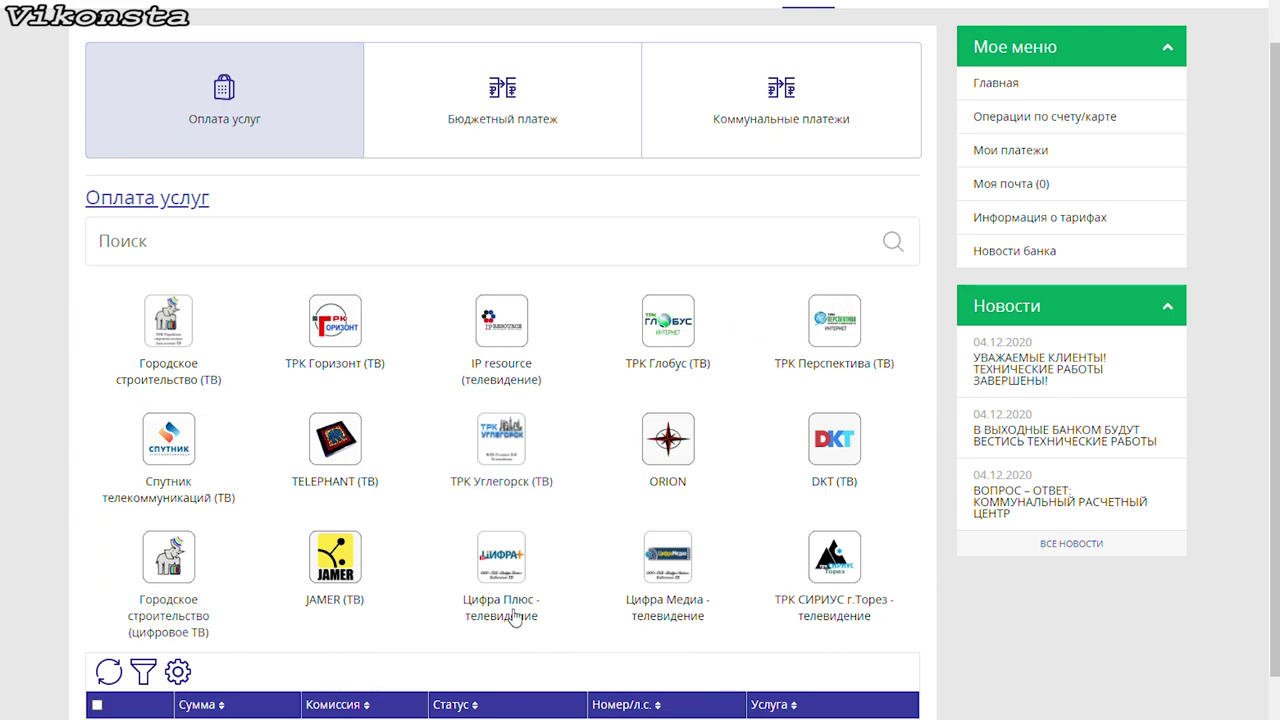
click(838, 442)
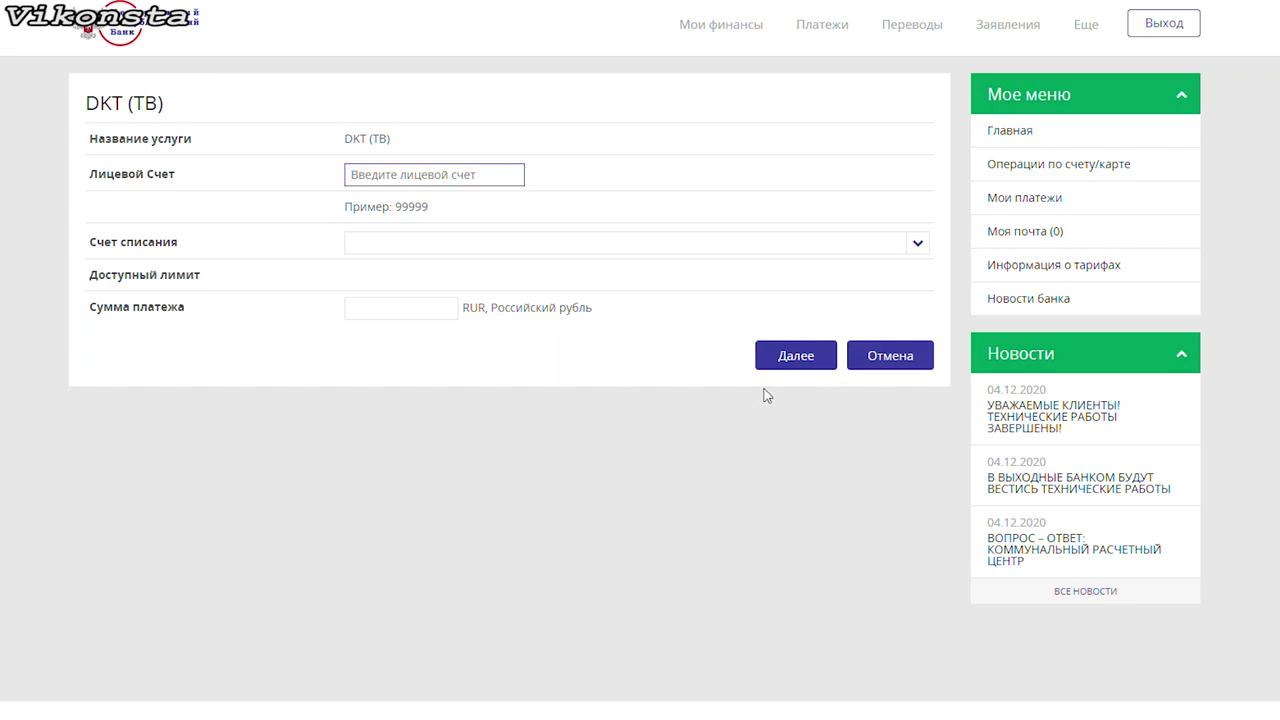
click(351, 174)
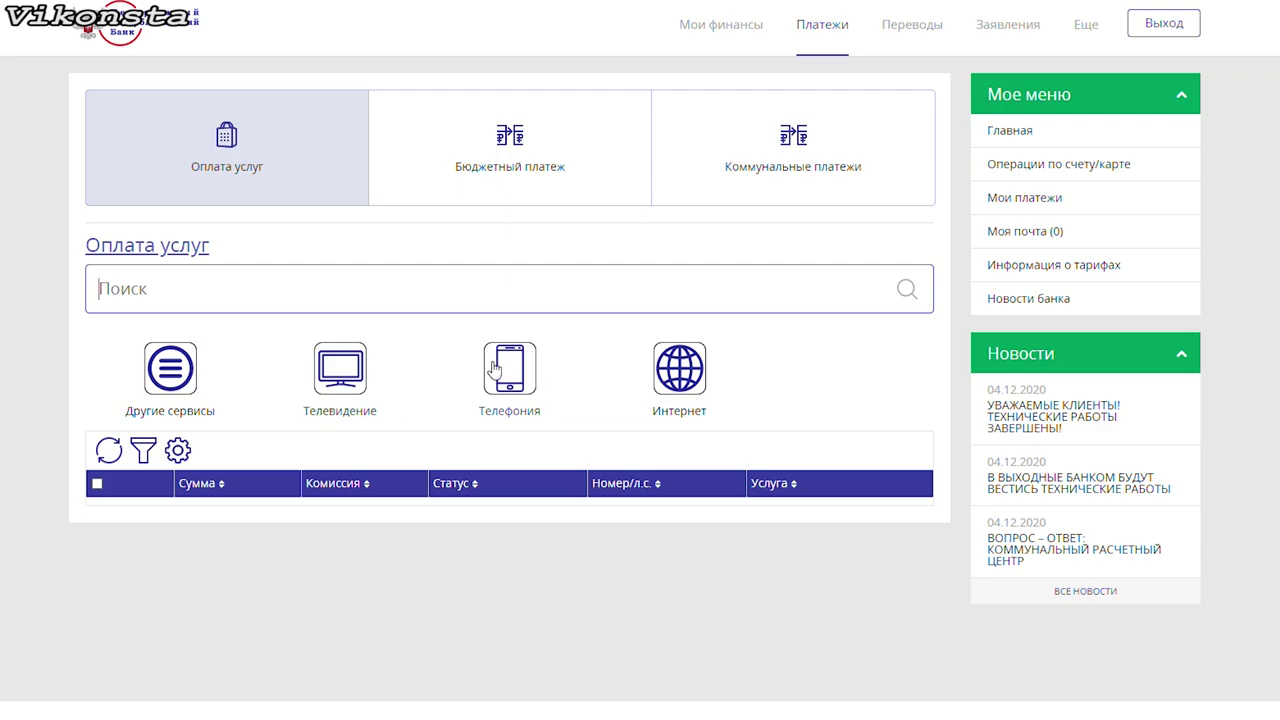
Open the Феникс (телефония) payment form and try payment amounts of 550 and 1 000 rubles without submitting
click(495, 368)
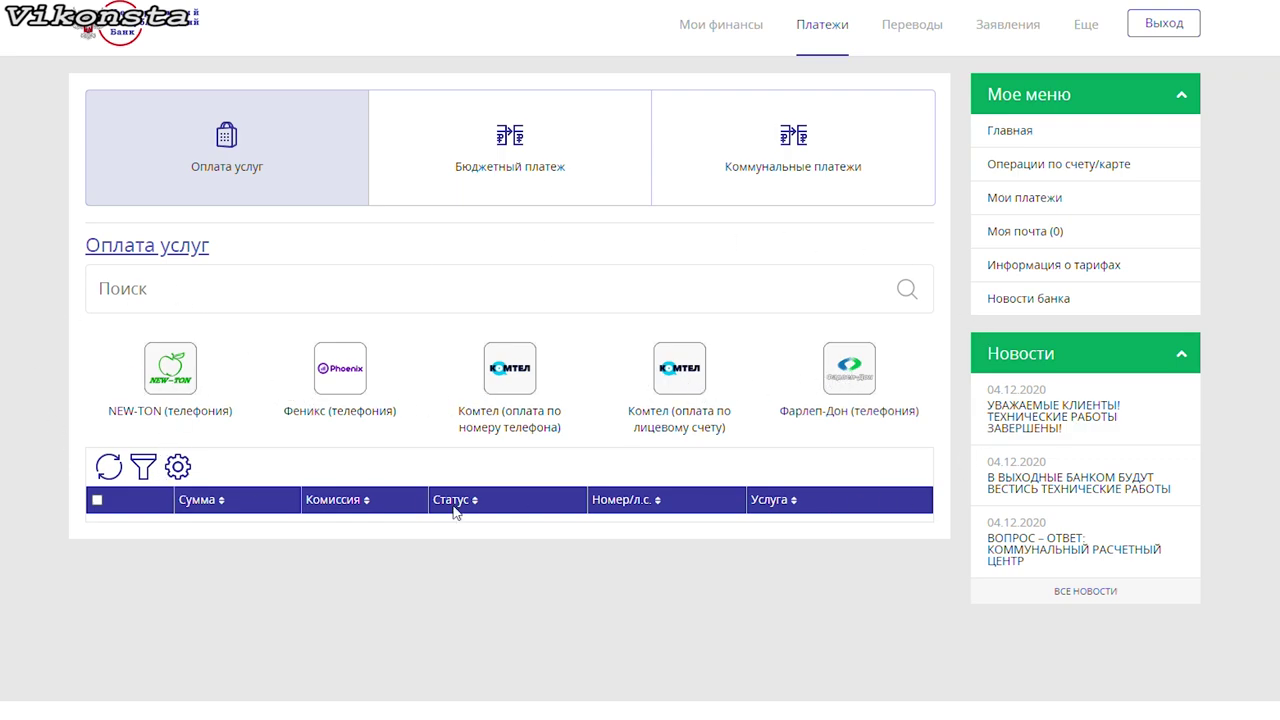
click(342, 384)
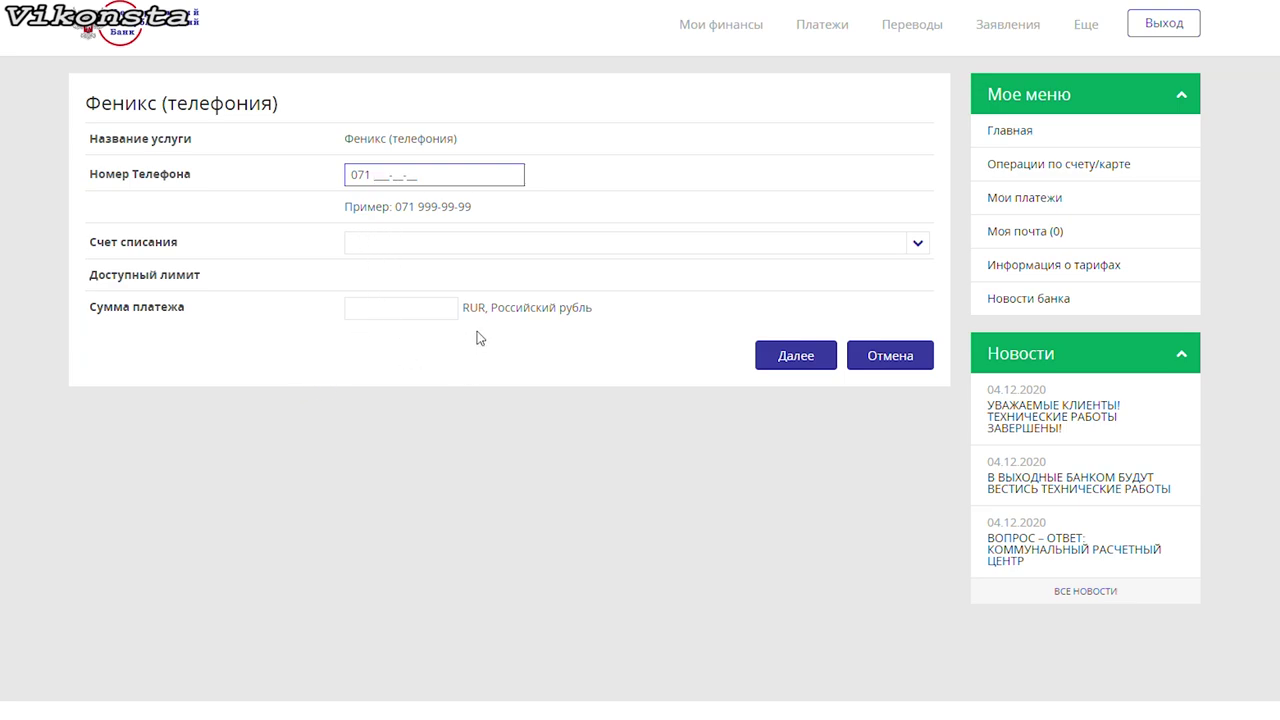
click(395, 310)
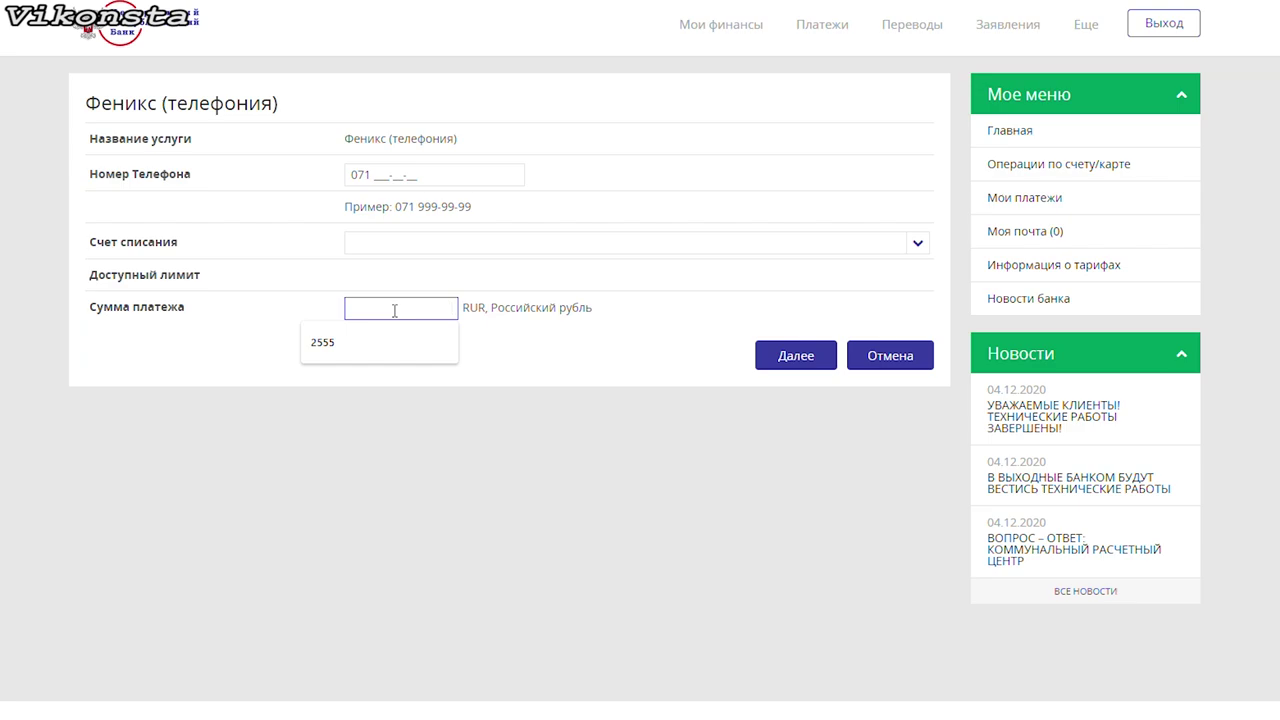
text(550)
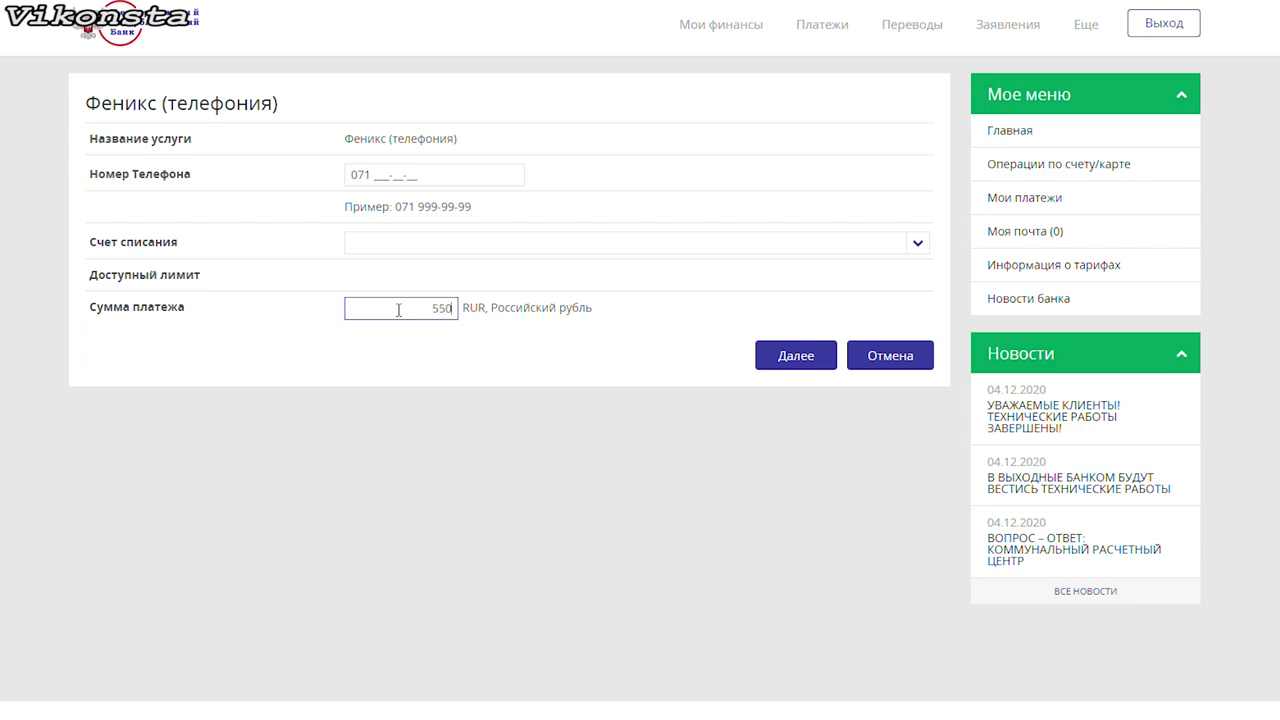
double_click(440, 307)
text(1 000)
click(658, 378)
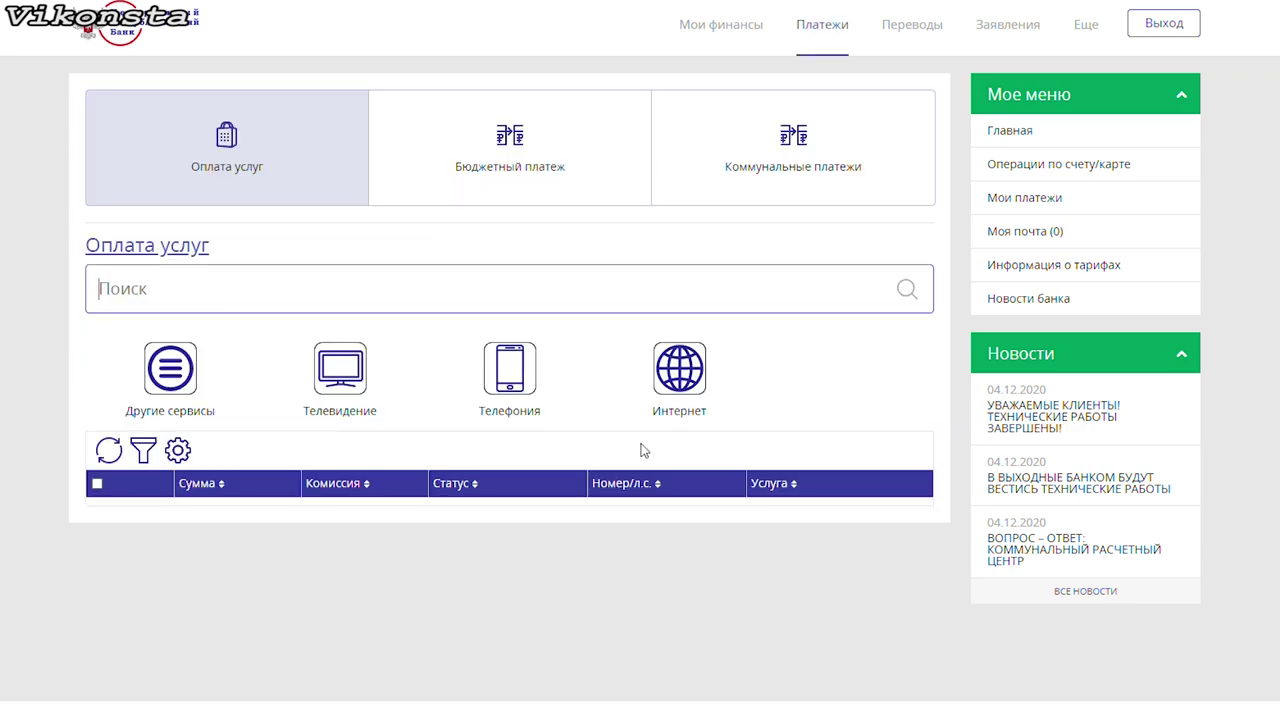
Look at the budget payments section and switch to the utility payments section
click(778, 157)
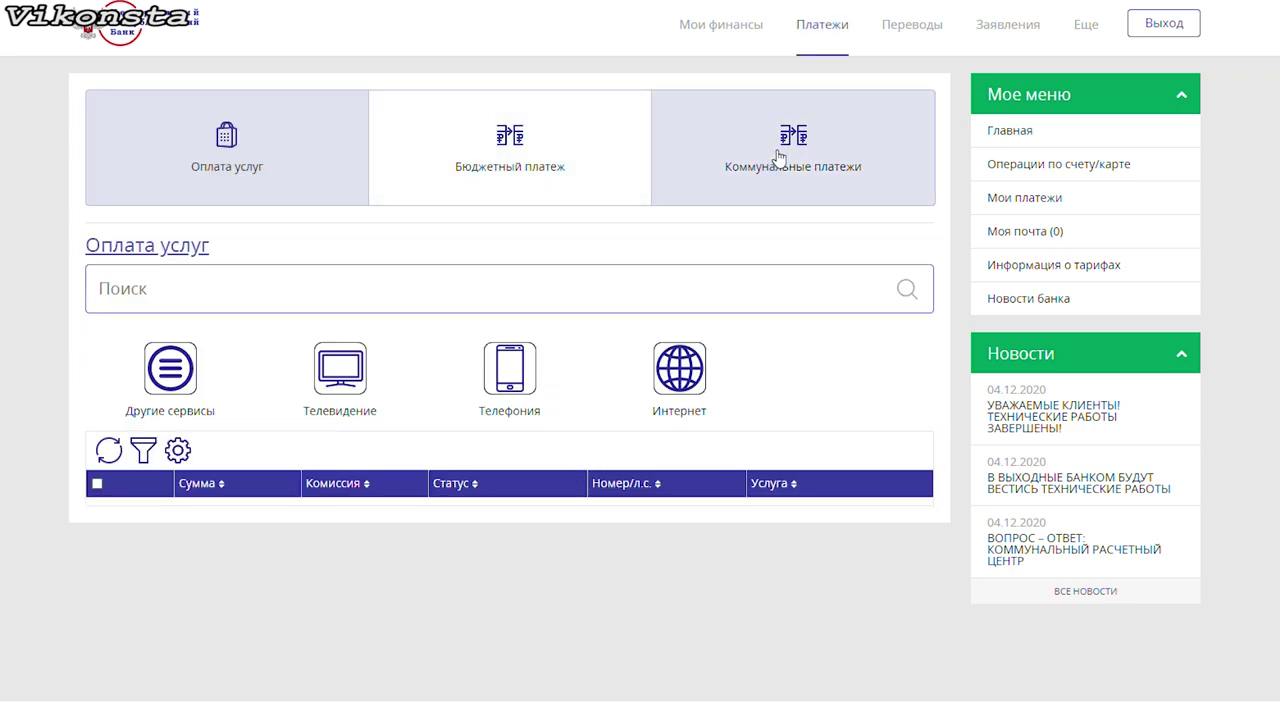
click(510, 150)
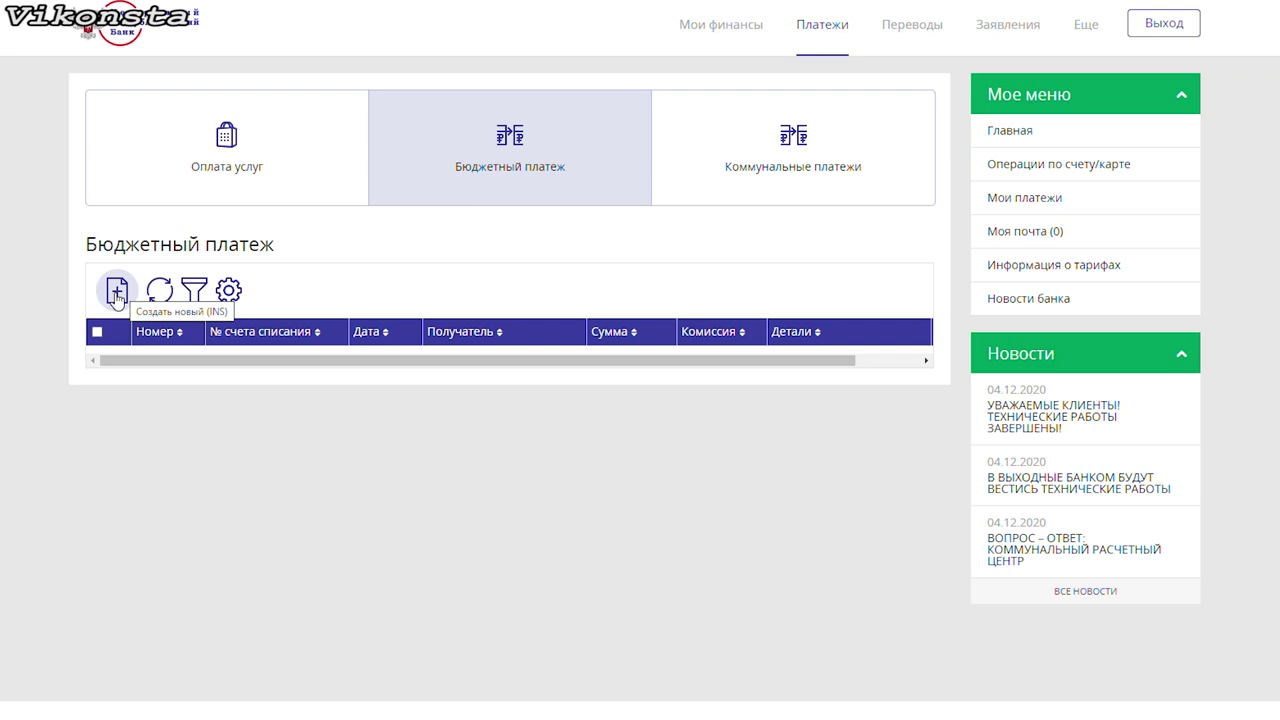
click(803, 149)
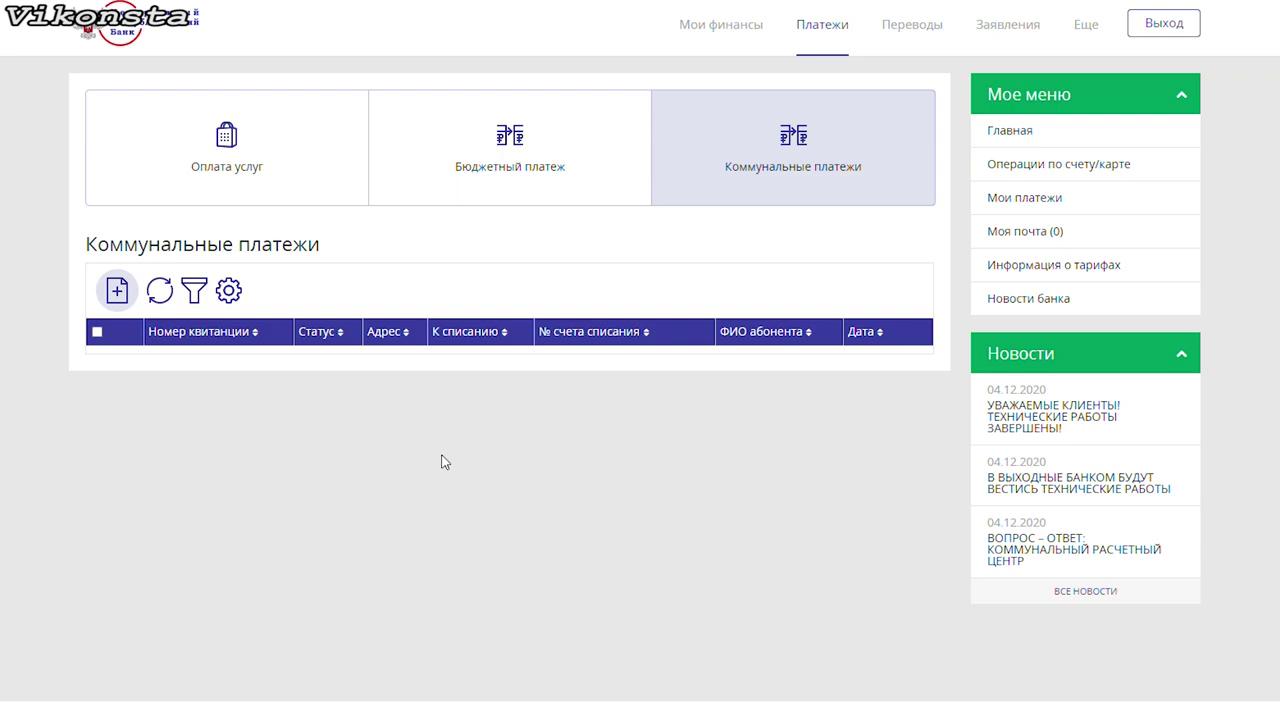
Create a new utility payment, enter the payer's ЕРЦ code and continue to the list of services
click(117, 290)
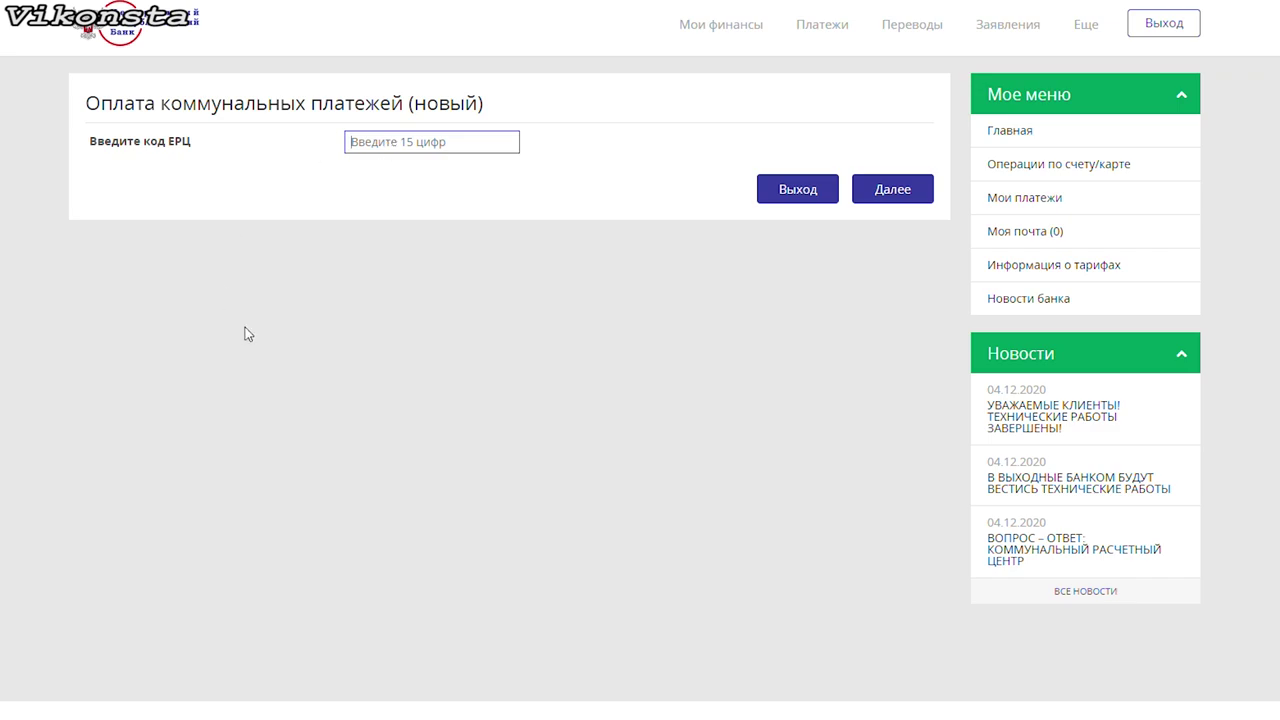
click(423, 143)
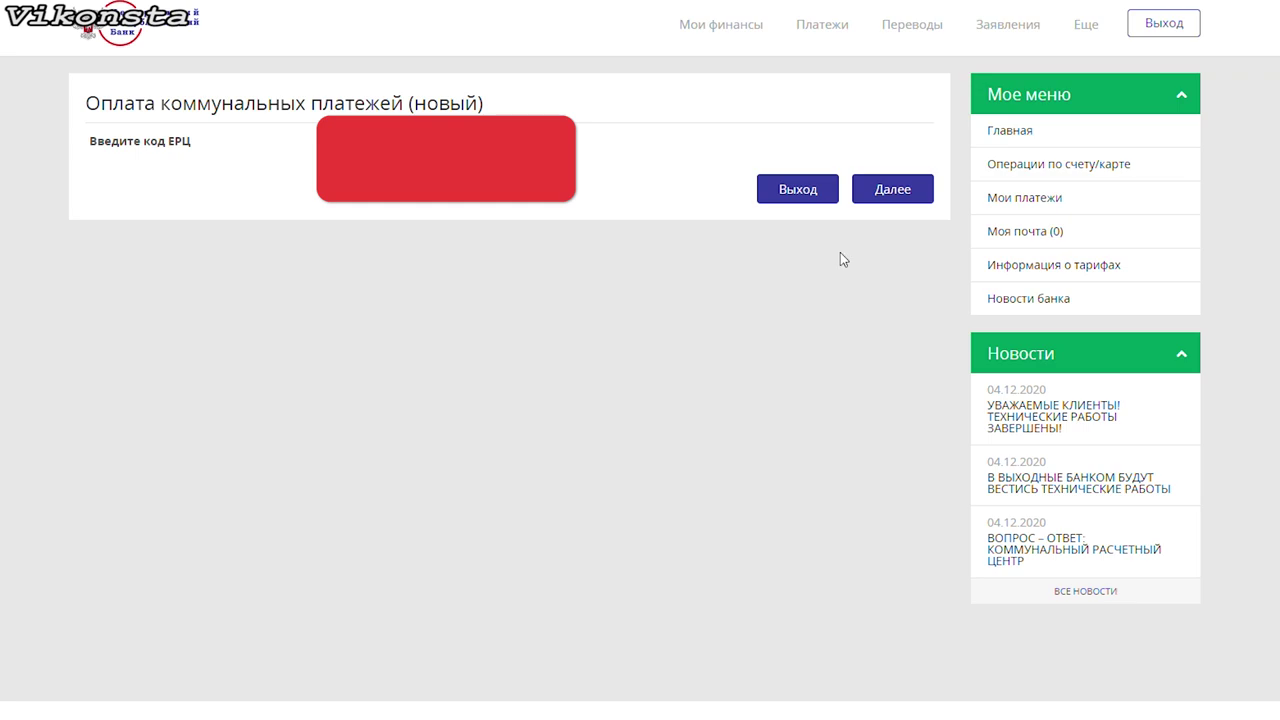
click(897, 203)
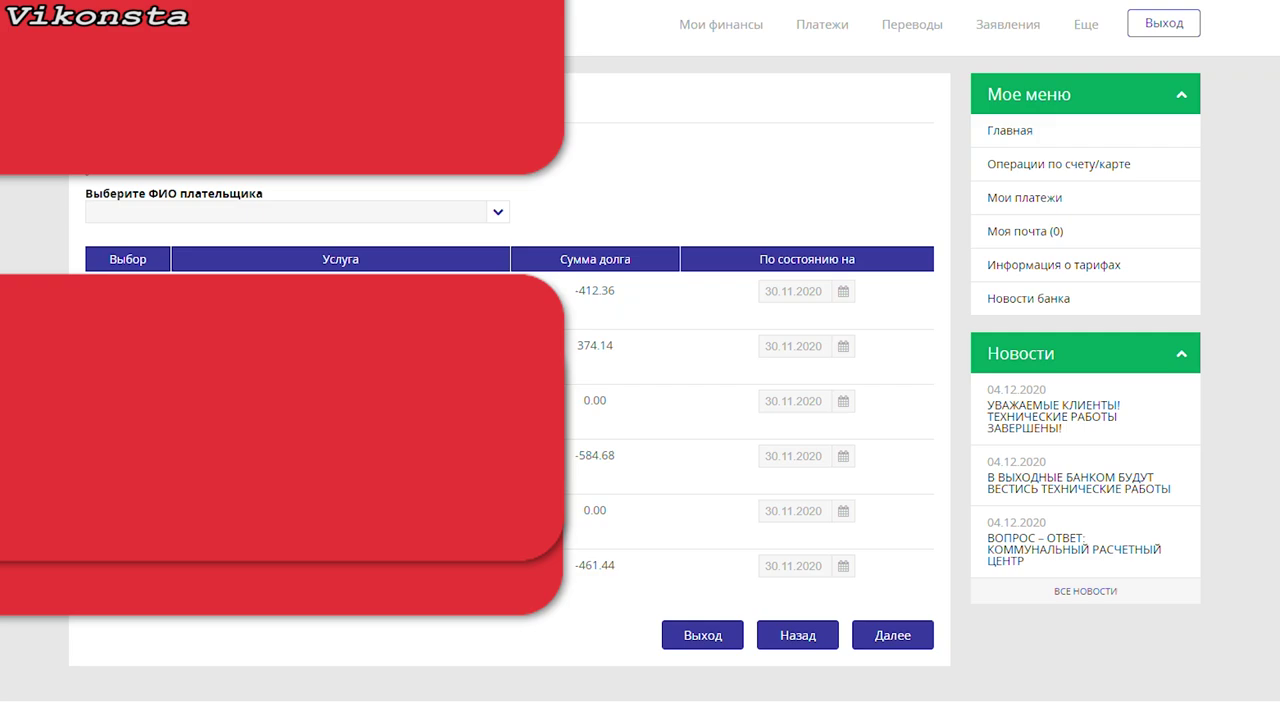
Continue from the services' debt list, set the payment amount to 500 rubles and proceed to the debit account page
drag(560, 260, 640, 268)
click(885, 640)
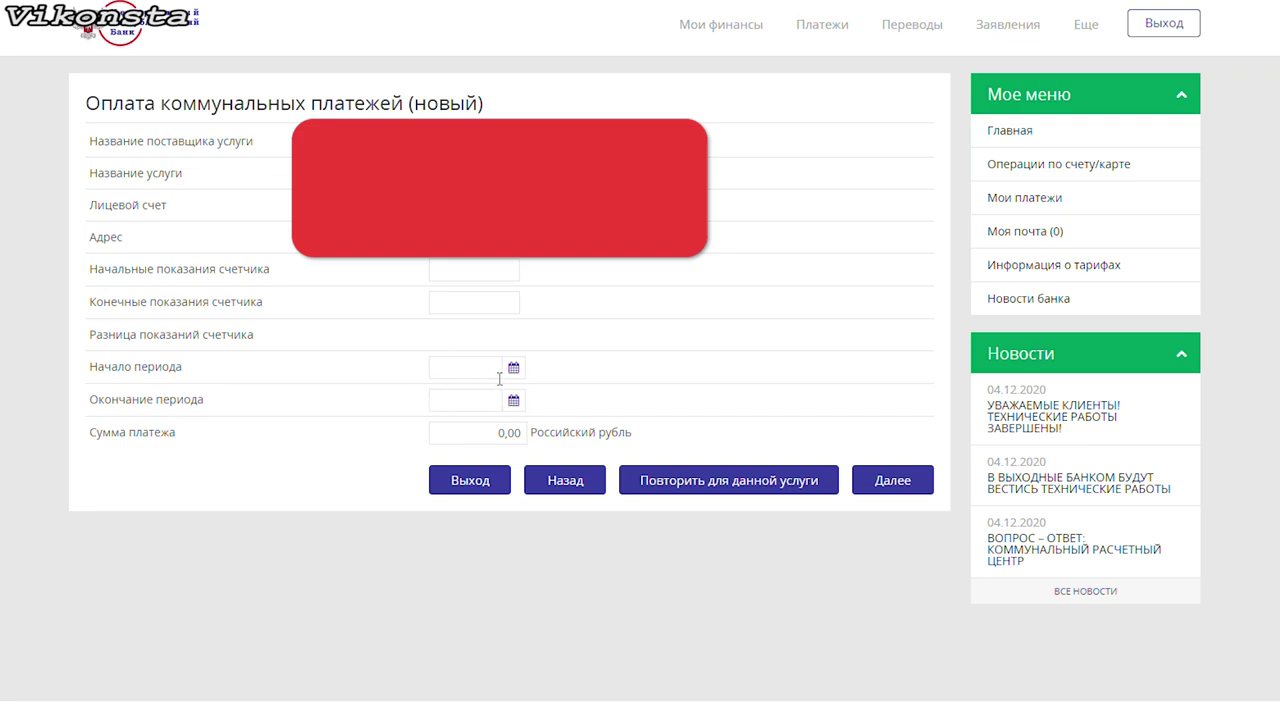
click(496, 433)
text(500)
click(620, 436)
click(872, 484)
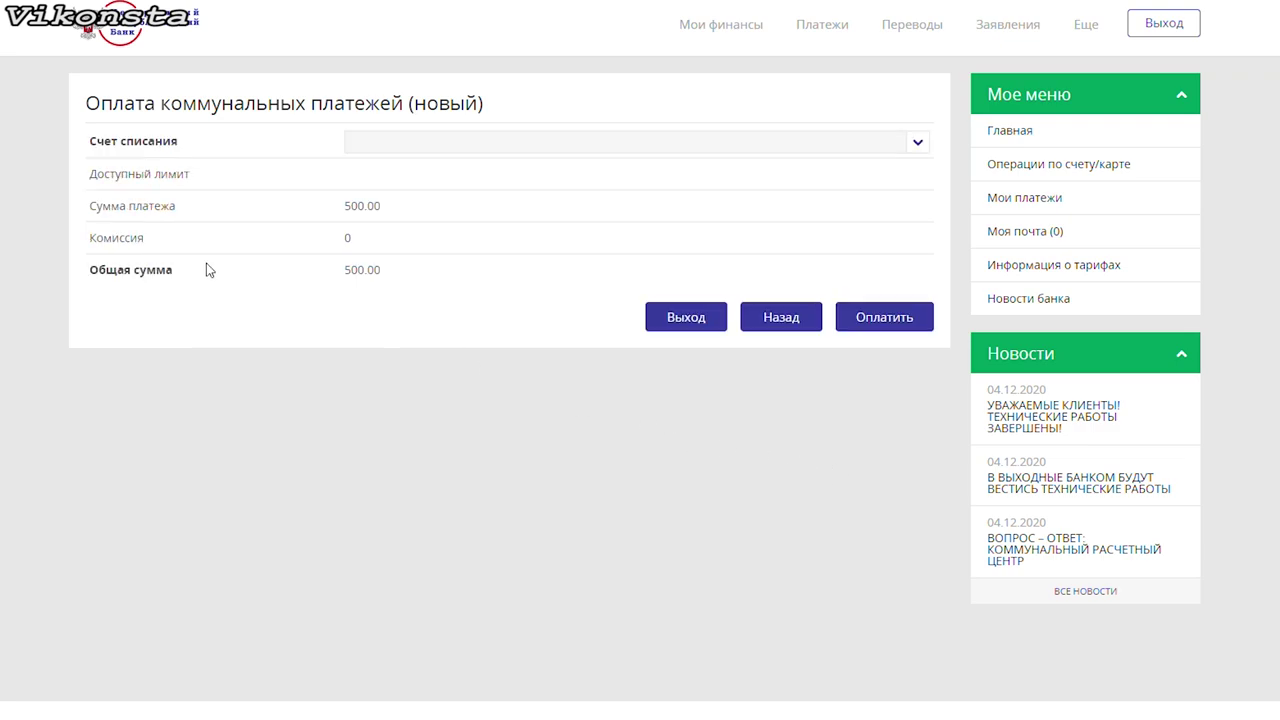